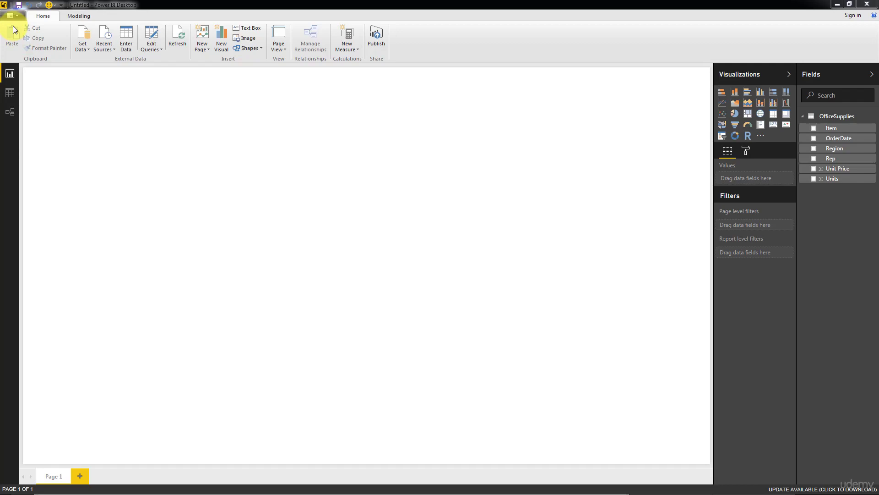
- Look through recent sources, Enter Data and the query editor, closing each without changes
left_click(103, 46)
left_click(103, 45)
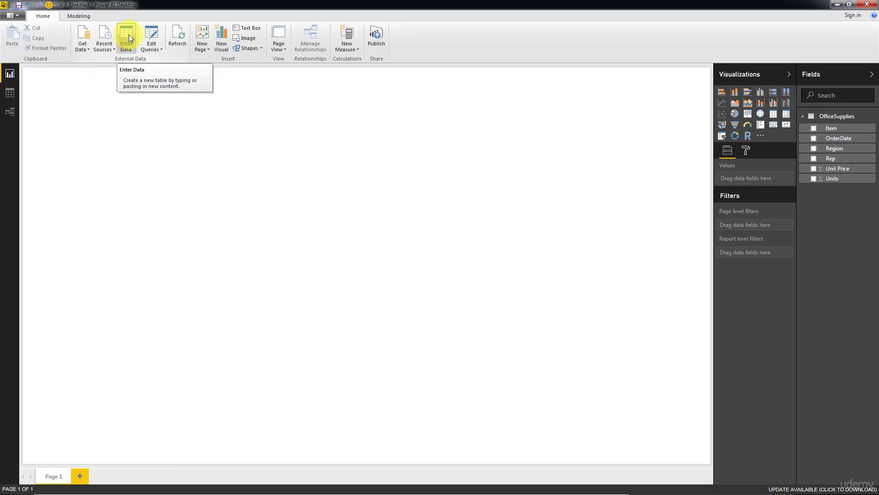
left_click(129, 39)
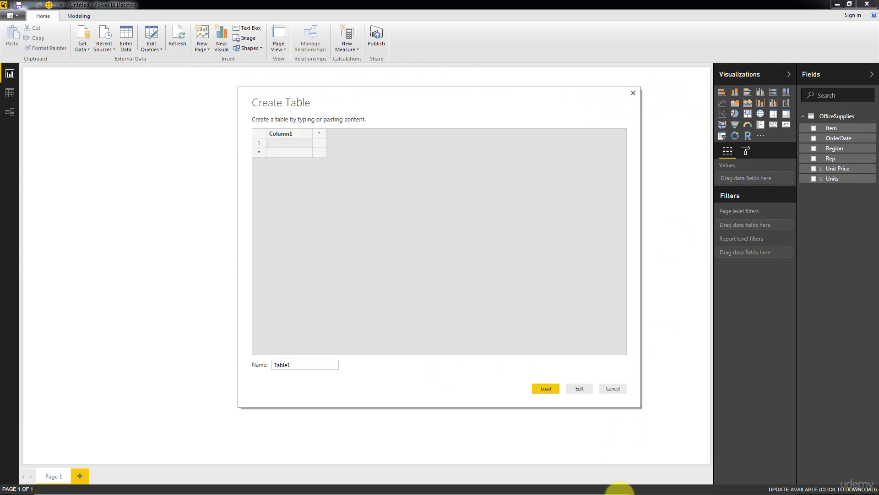
left_click(613, 388)
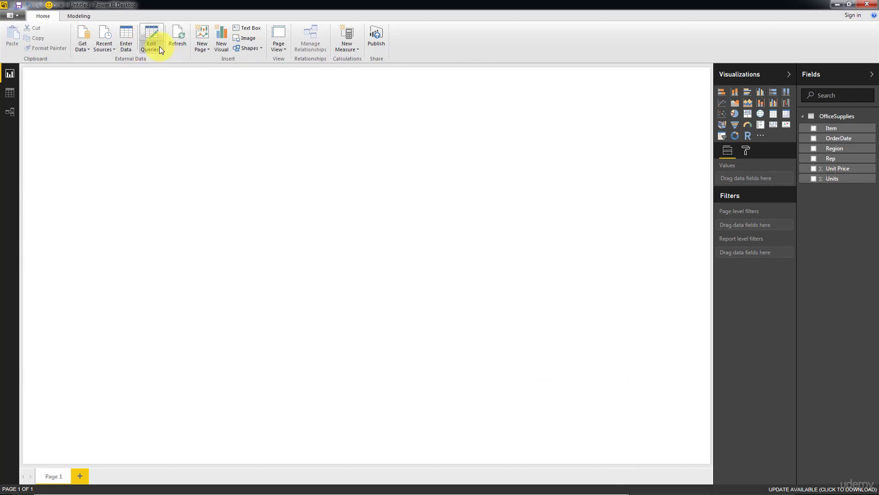
left_click(161, 35)
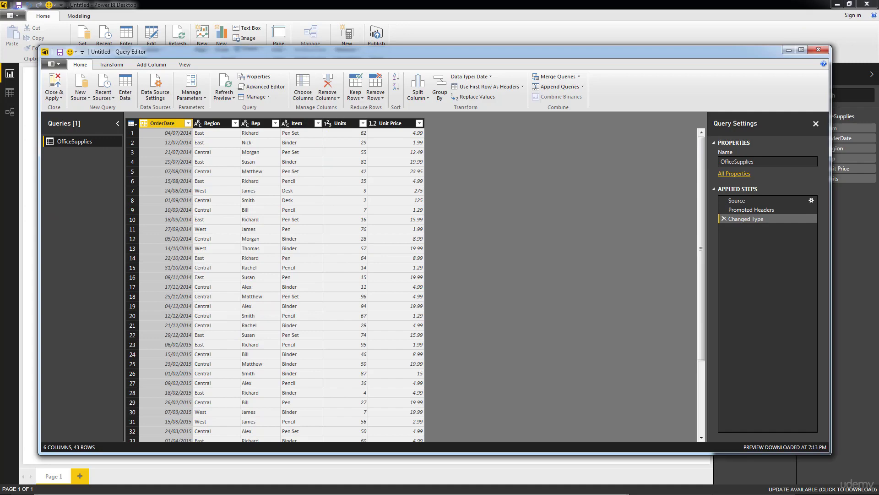
left_click(819, 50)
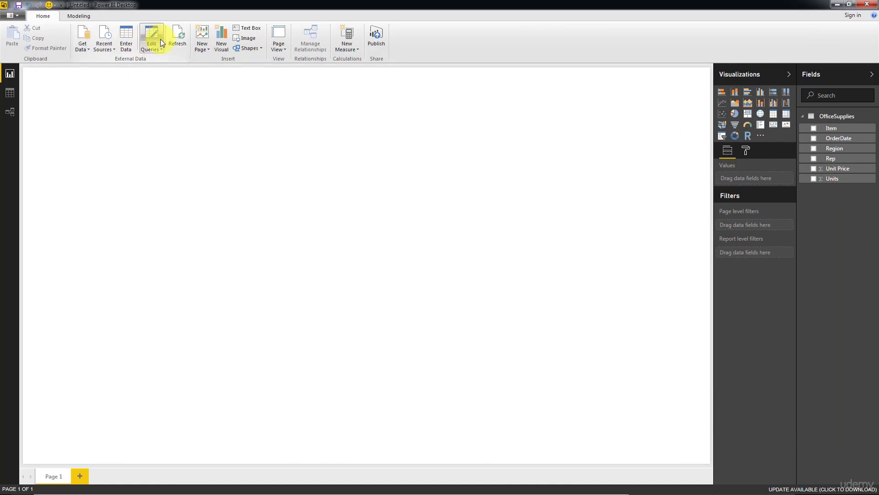
- Check the OfficeSupplies table rows and modelling options, then return to the report's Home commands
left_click(12, 94)
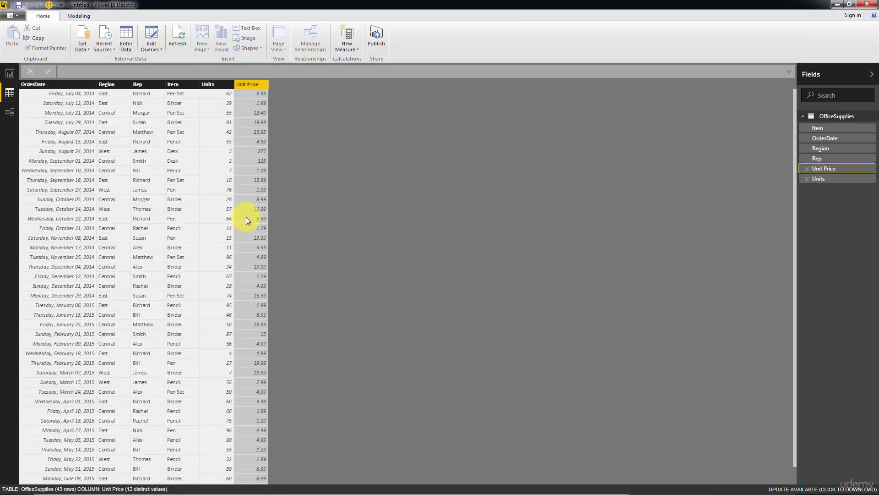
left_click(77, 16)
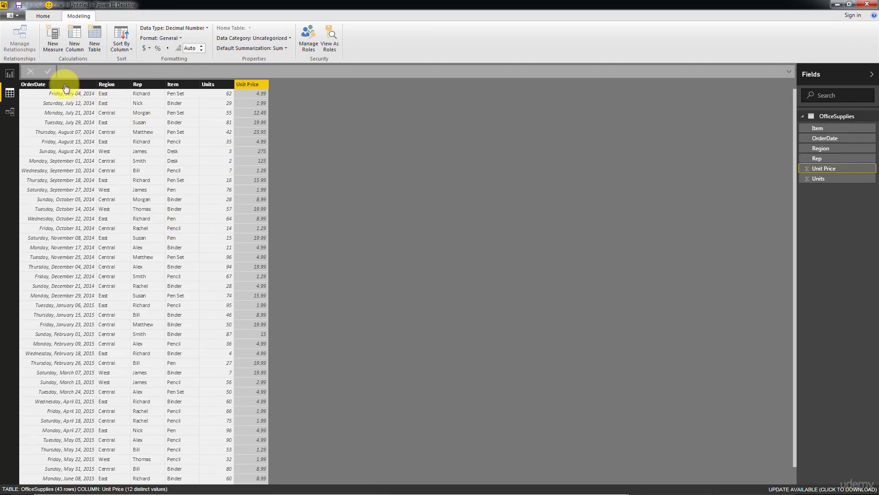
left_click(10, 74)
left_click(42, 17)
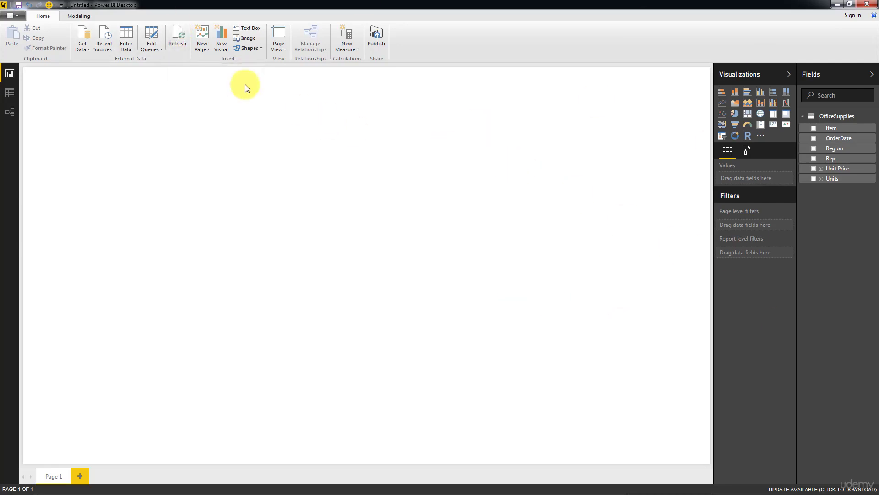
- Refresh the data, add Pages 2 and 3, then delete both so only Page 1 remains
left_click(171, 48)
left_click(81, 475)
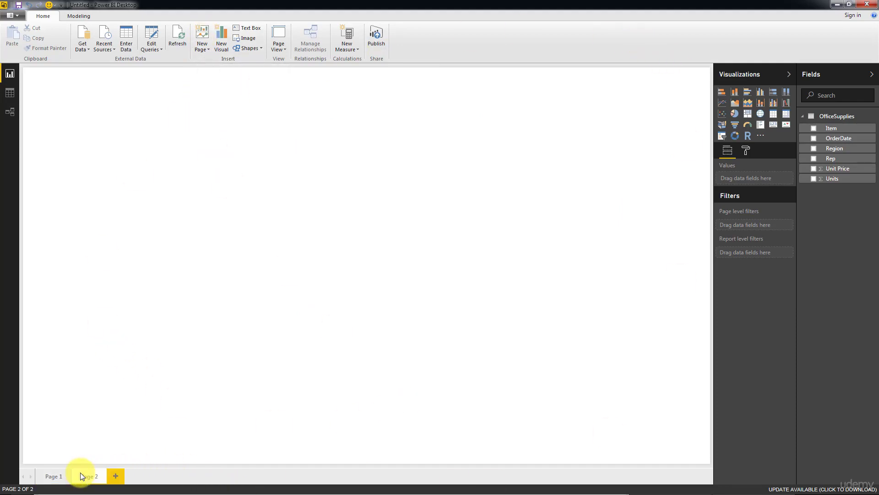
left_click(115, 474)
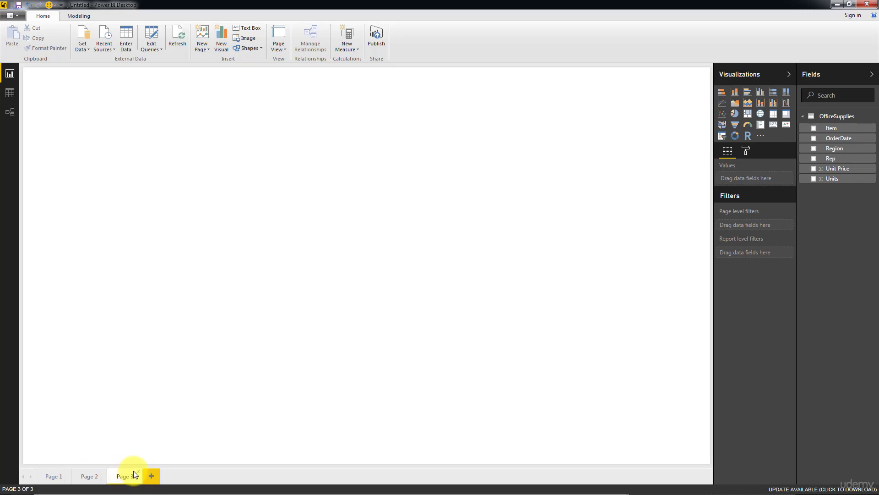
left_click(138, 472)
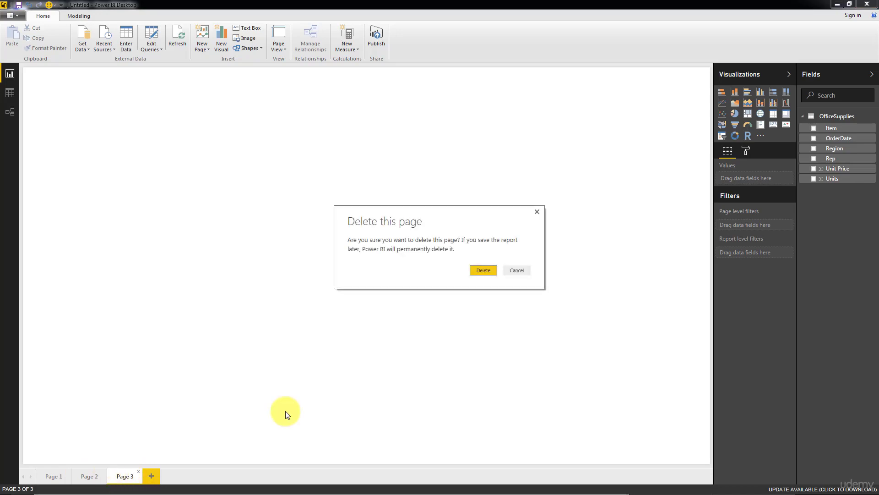
left_click(478, 271)
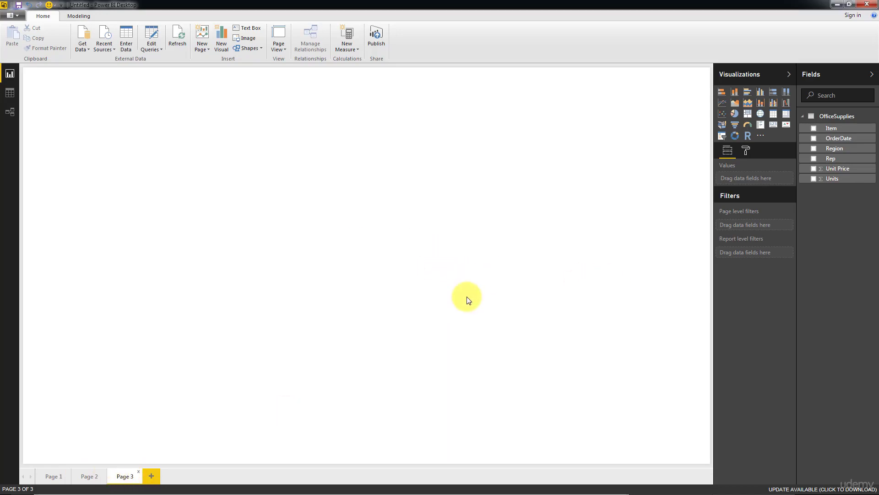
left_click(104, 472)
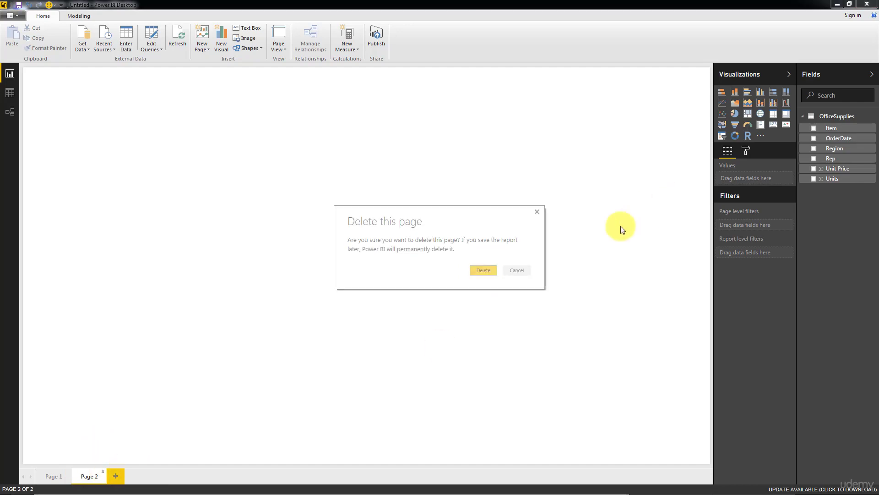
left_click(480, 275)
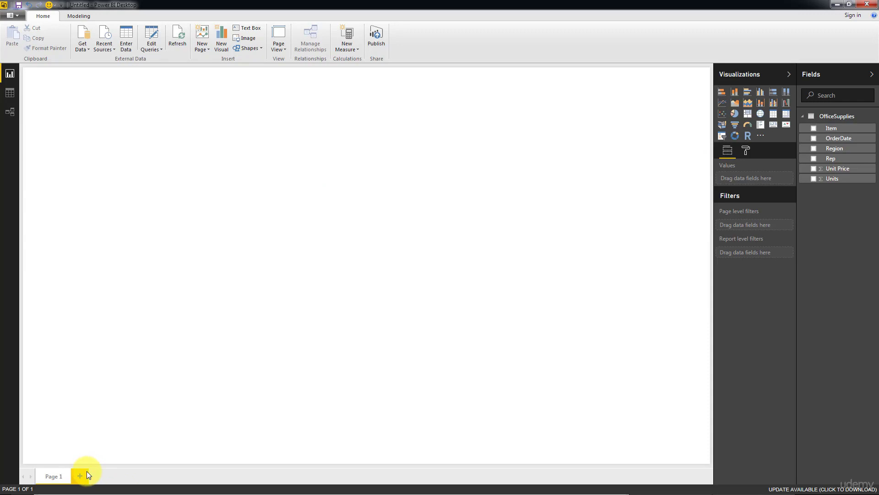
- Add a column chart to Page 1, move it toward the centre, then delete it
left_click(224, 35)
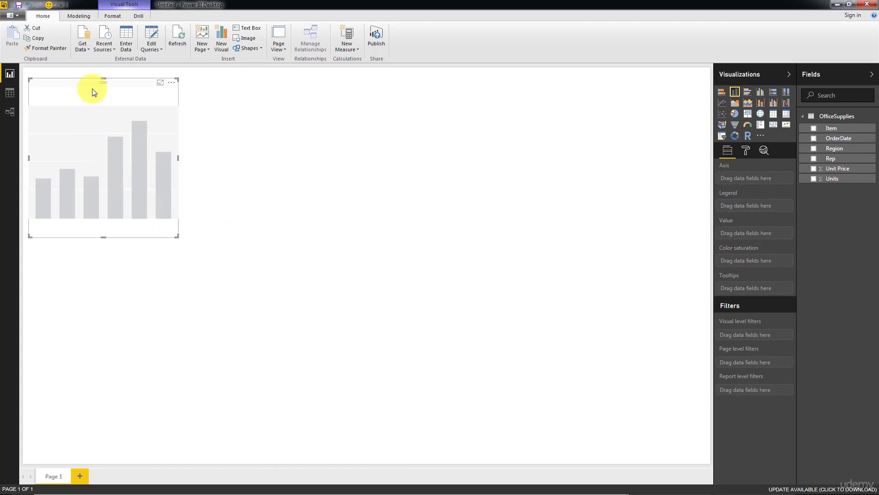
left_click_drag(114, 86, 259, 119)
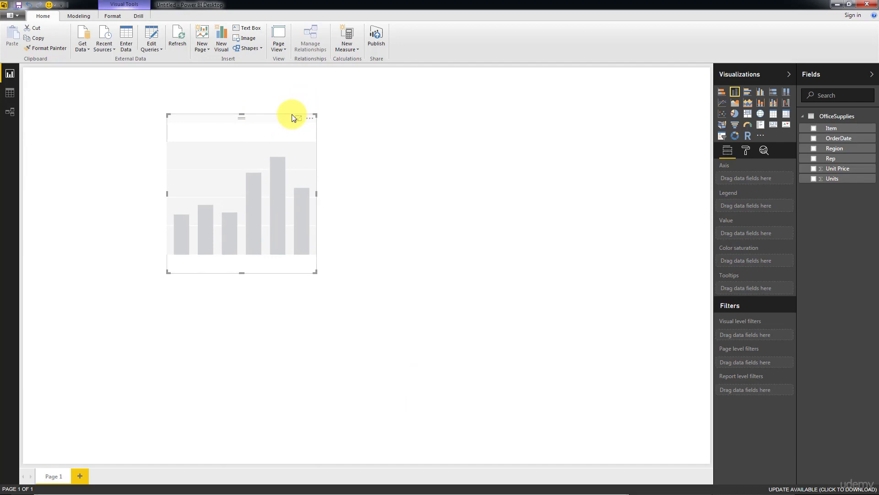
key("Delete")
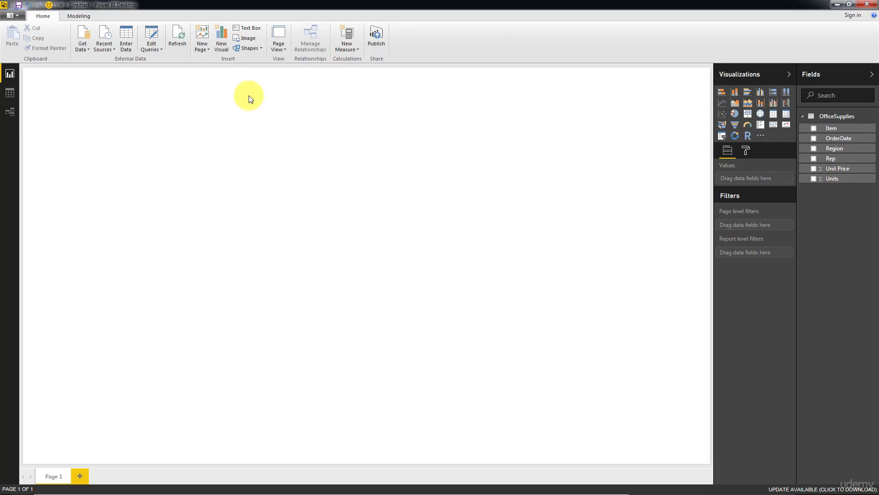
- Insert a text box, browse the shapes, deselect the empty box and show page sizing options
left_click(252, 28)
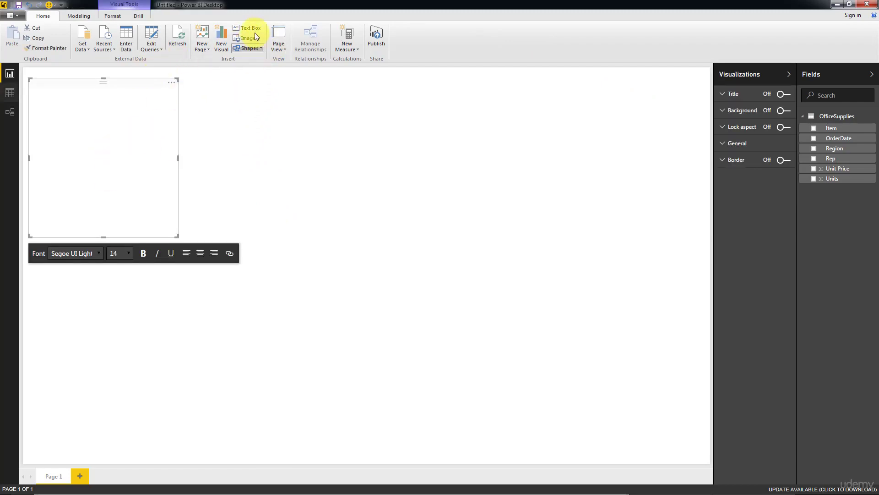
left_click(259, 48)
left_click(170, 72)
left_click(277, 48)
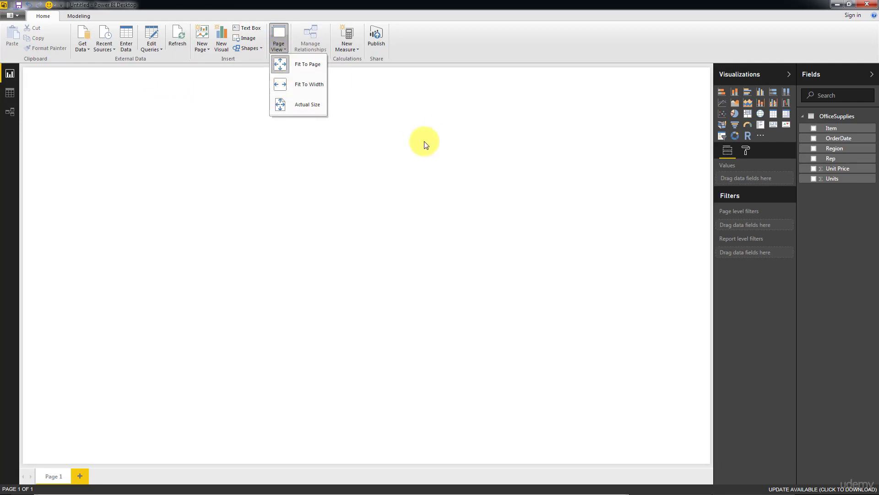
left_click(298, 85)
left_click(282, 50)
left_click(303, 105)
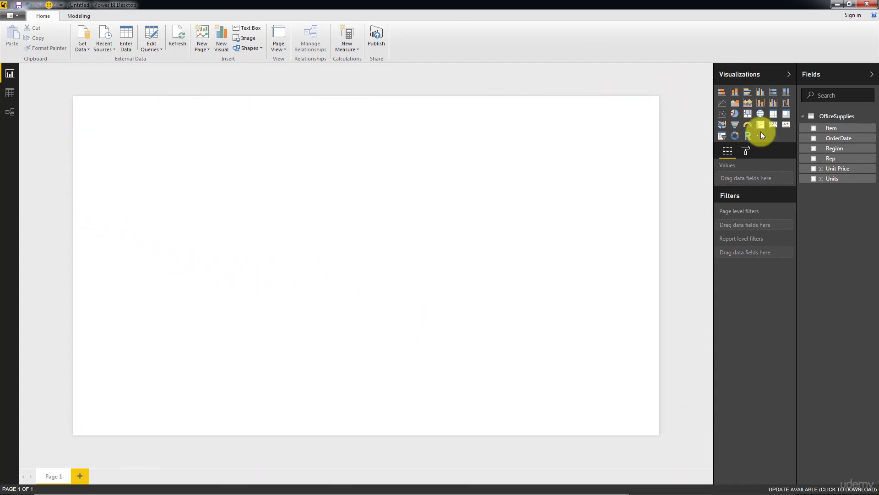
left_click(279, 43)
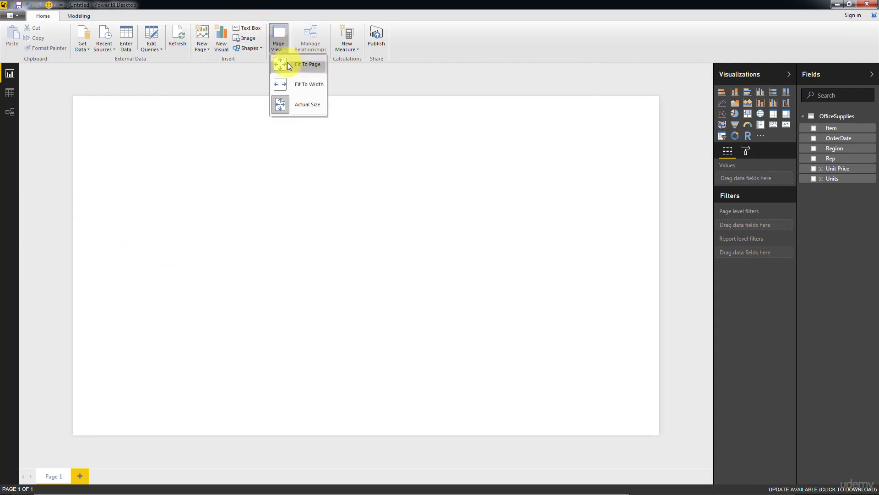
left_click(287, 64)
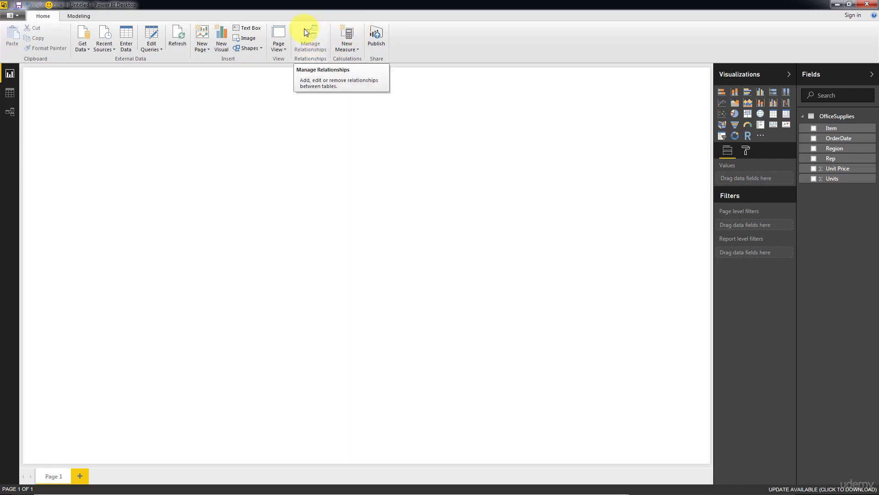
left_click(355, 46)
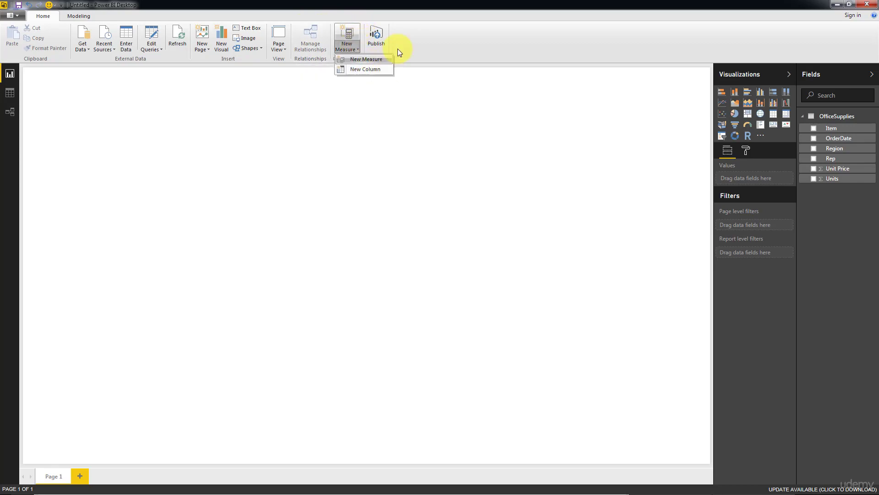
left_click(409, 33)
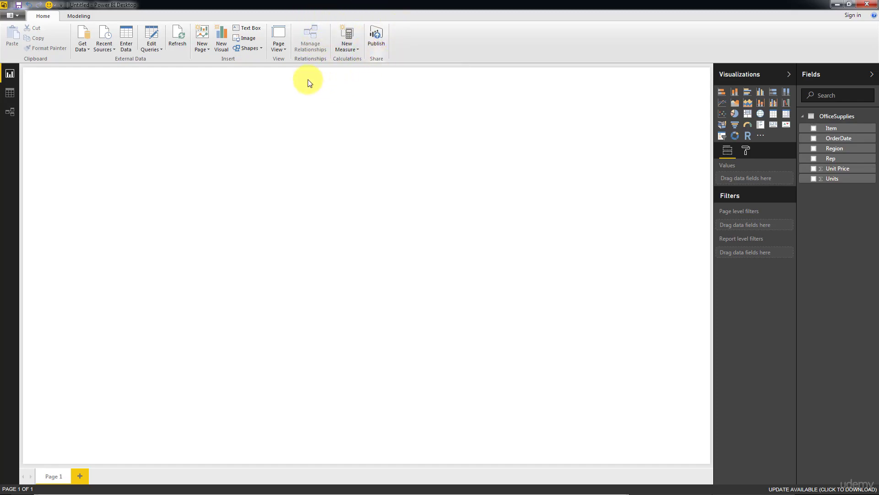
- Switch the ribbon to the Modeling tab
left_click(78, 17)
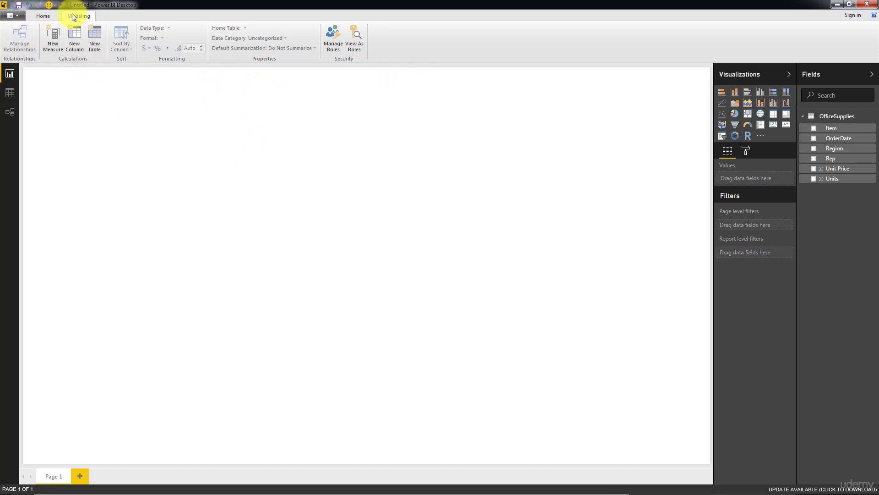
- Show the OfficeSupplies table's 43 rows in Data view with the Modeling tab open
left_click(44, 16)
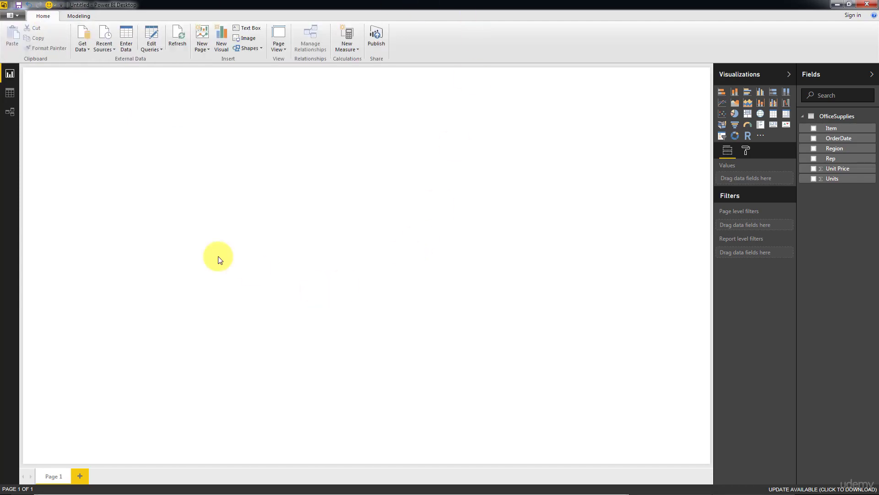
left_click(10, 93)
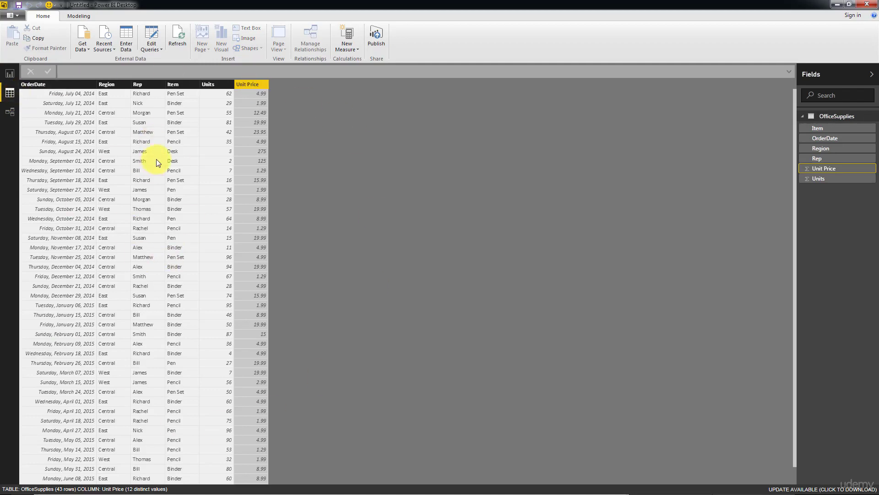
left_click(78, 16)
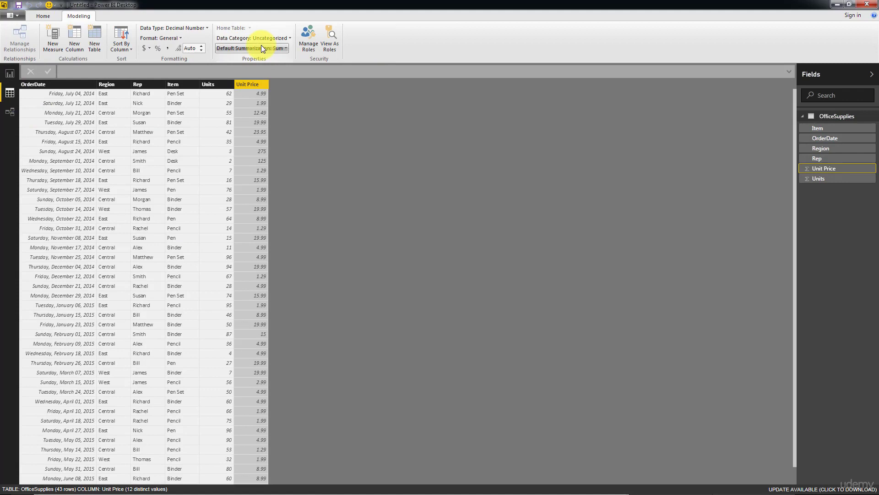
- Return to Home and show the Relationships view with OfficeSupplies and its six fields
left_click(44, 17)
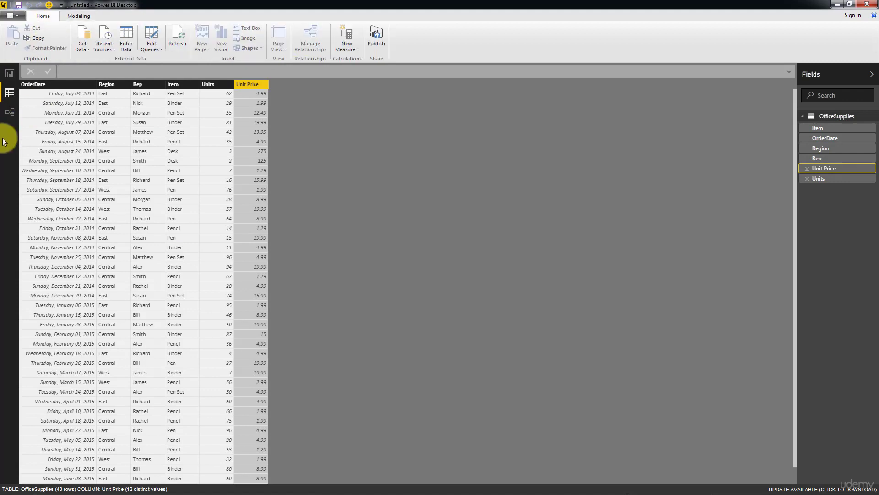
left_click(10, 112)
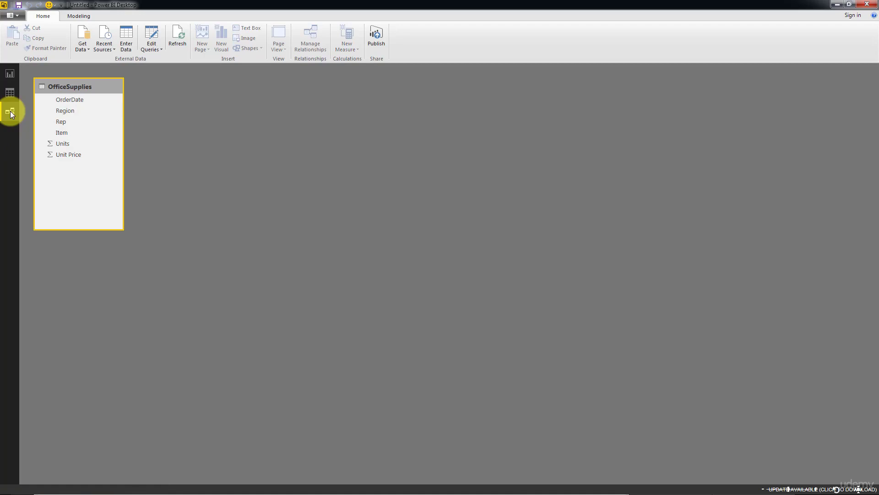
- Return to the blank report canvas and glance at the custom visual options without changes
left_click(10, 75)
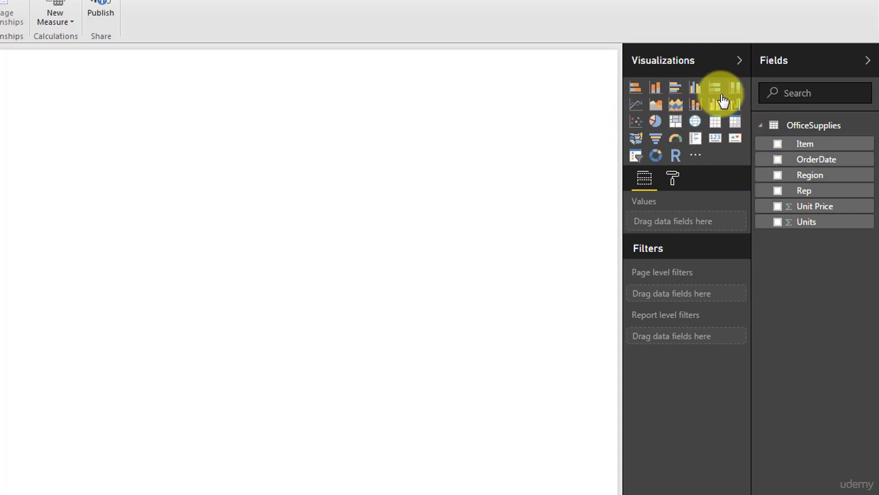
left_click(696, 156)
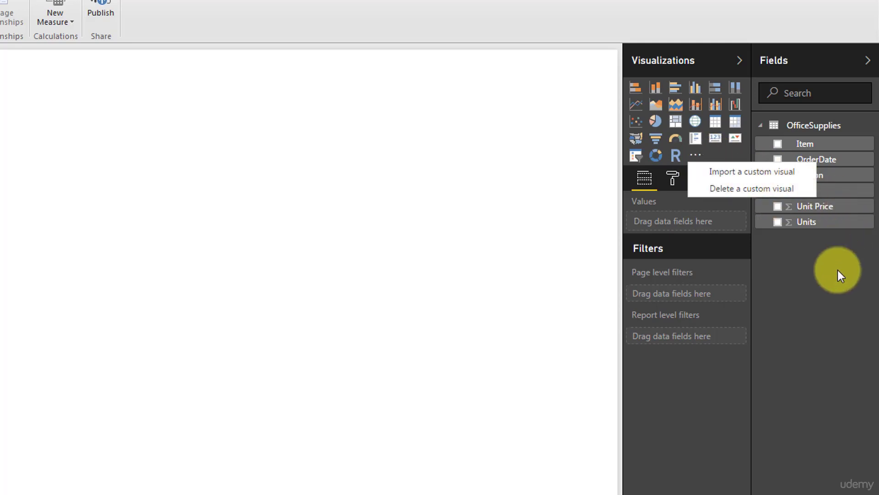
left_click(813, 276)
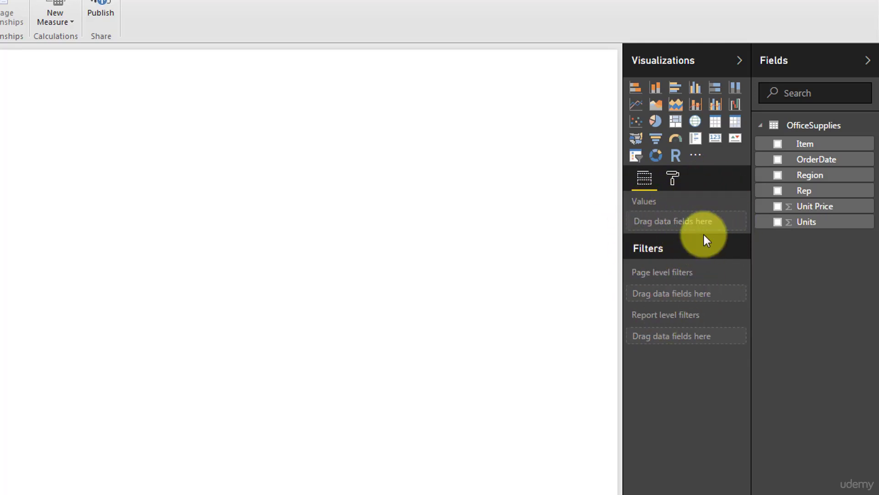
left_click(672, 179)
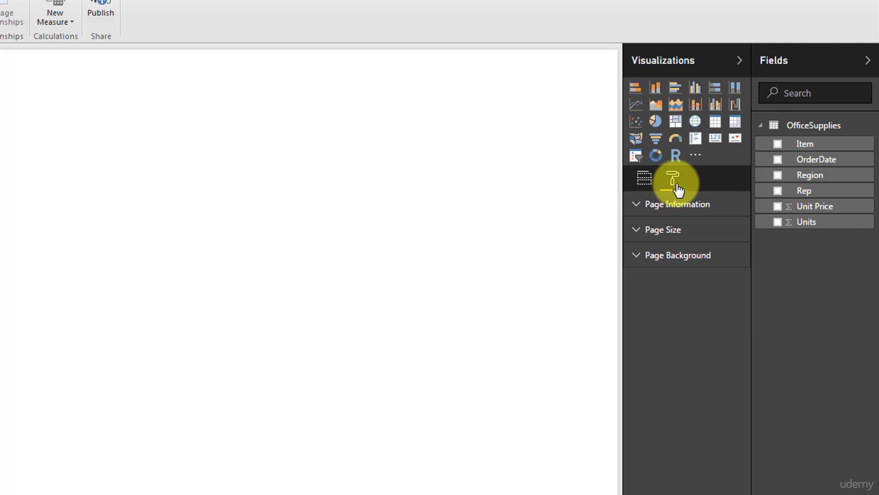
left_click(646, 179)
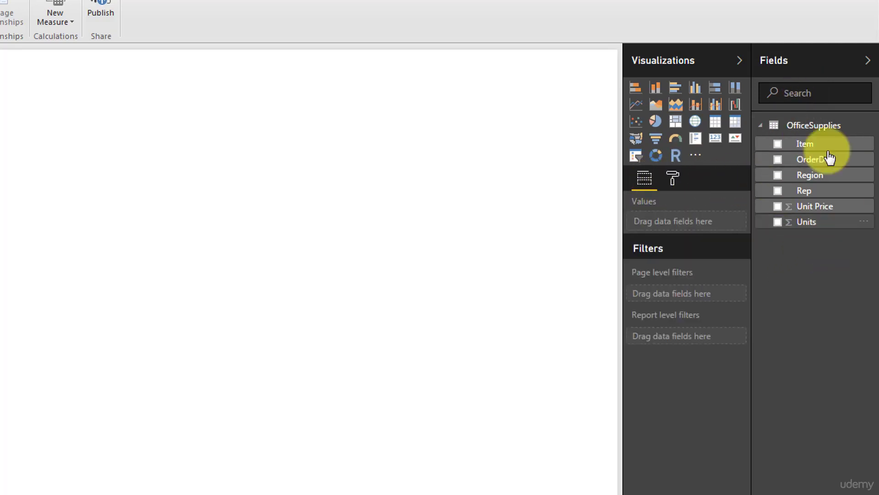
left_click(739, 61)
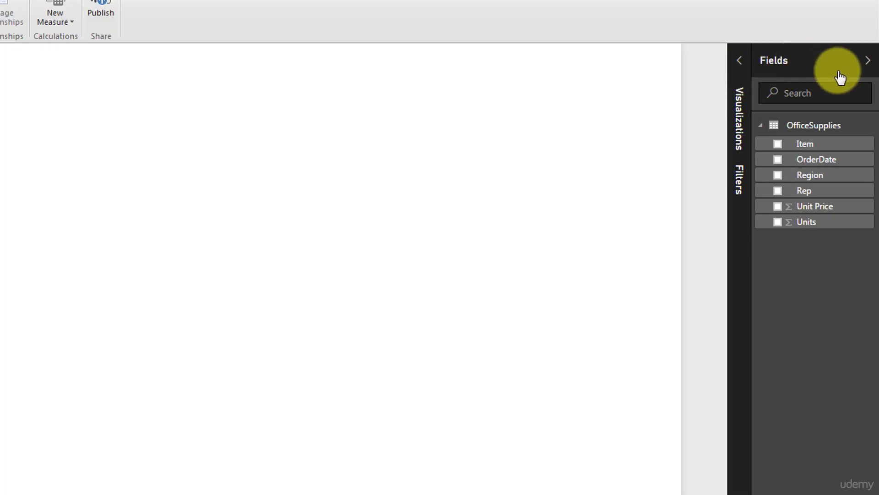
left_click(869, 61)
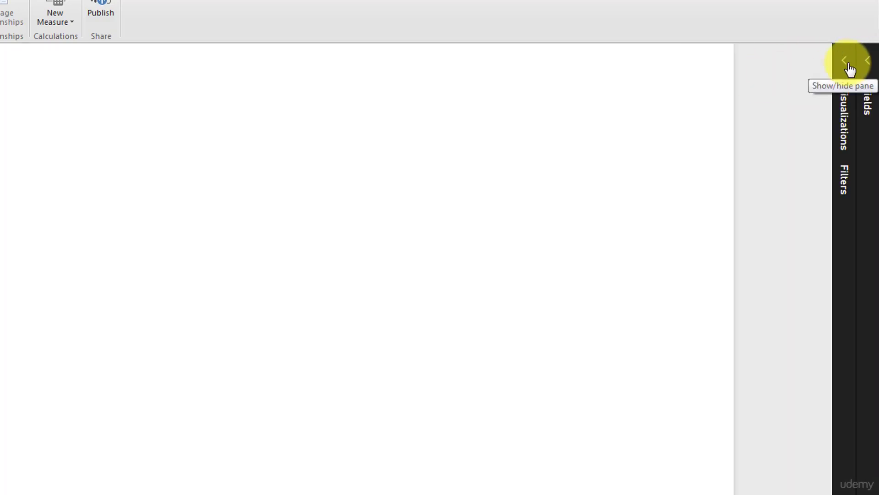
left_click(848, 67)
left_click(869, 62)
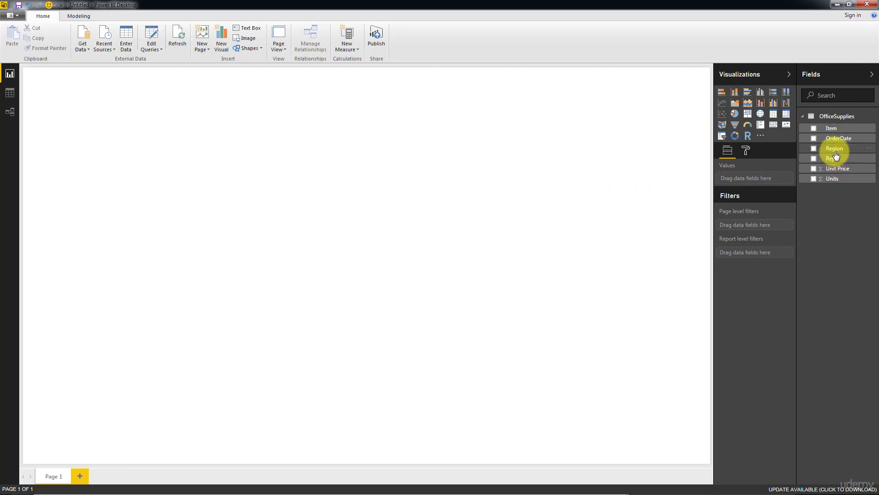
- Build a table of Region and Units on Page 1 (Central 1199, East 691, West 231)
left_click_drag(832, 147, 351, 185)
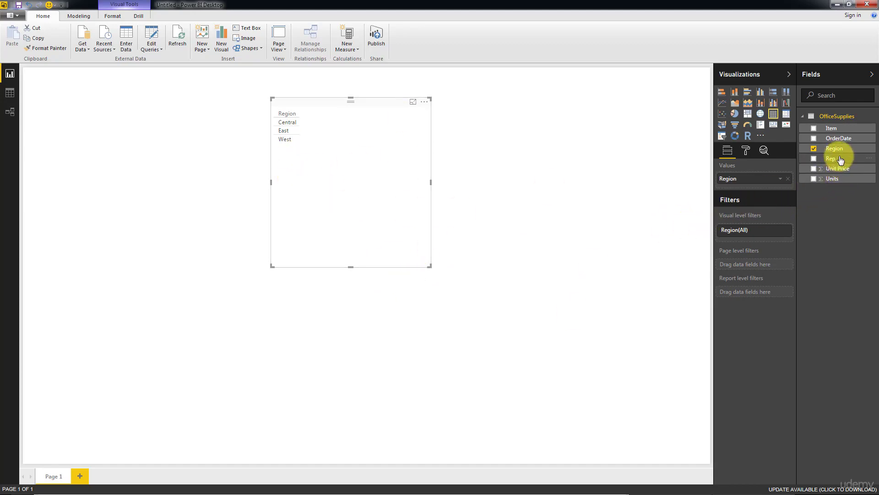
left_click_drag(847, 181, 368, 158)
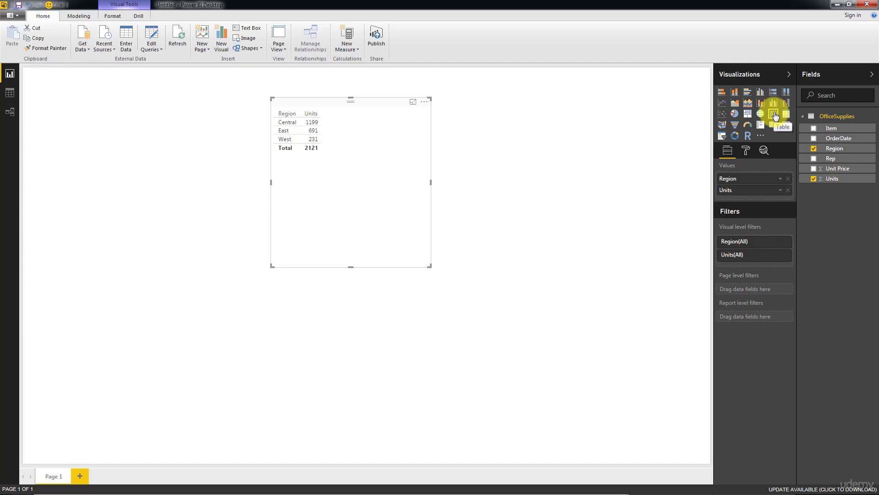
- Convert the table to a stacked bar chart, leaving Units summarized by Sum
left_click(721, 96)
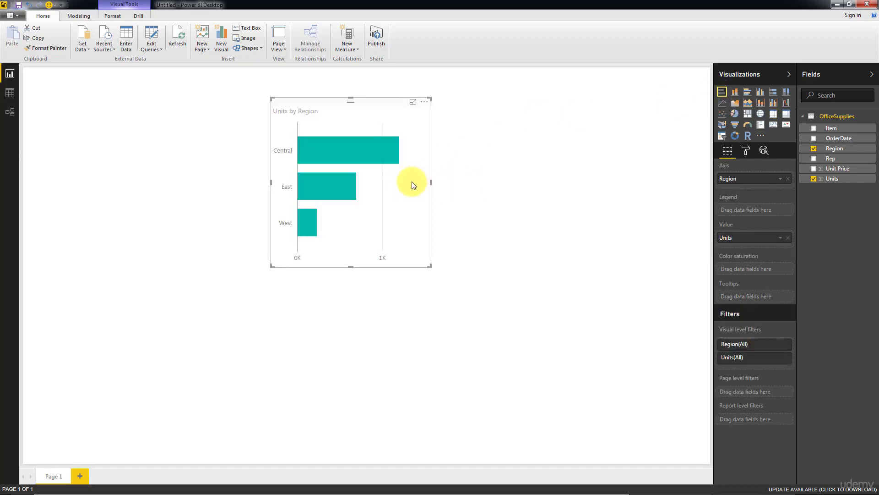
mouse_move(372, 160)
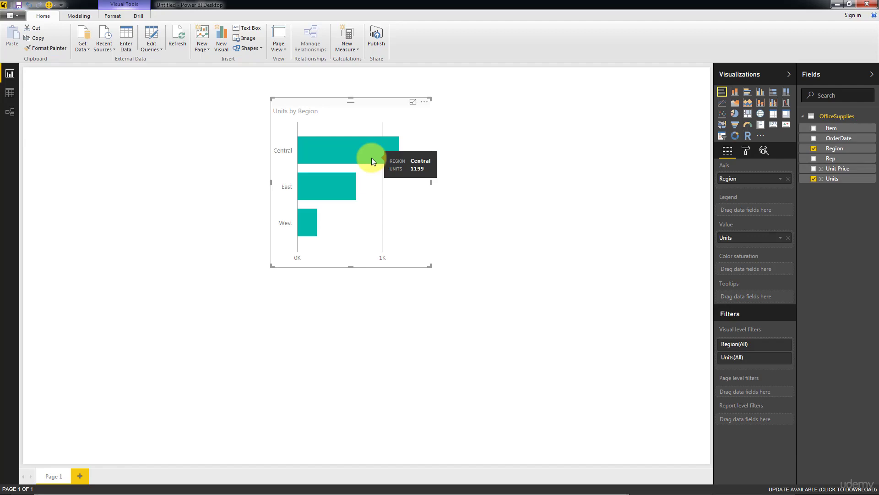
mouse_move(331, 181)
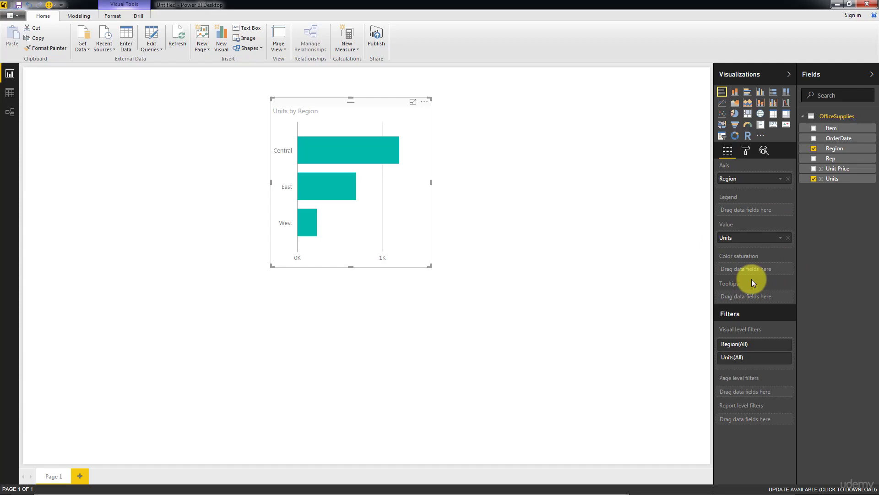
left_click(781, 239)
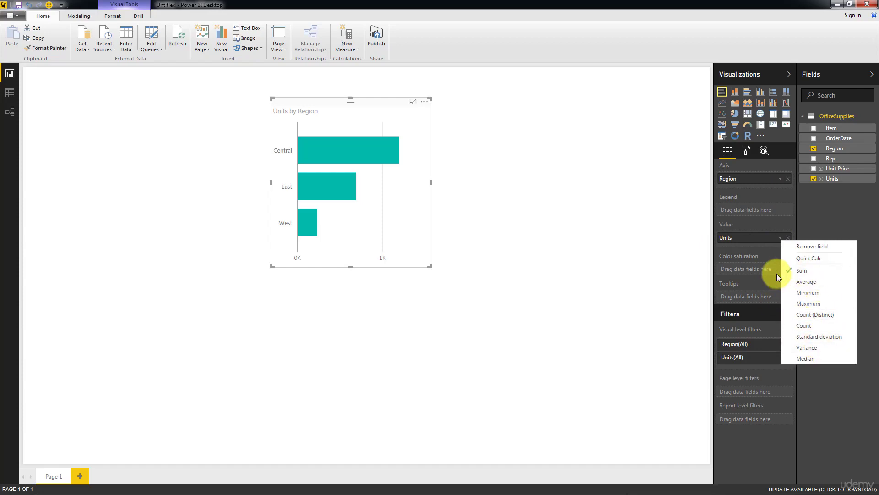
left_click(812, 220)
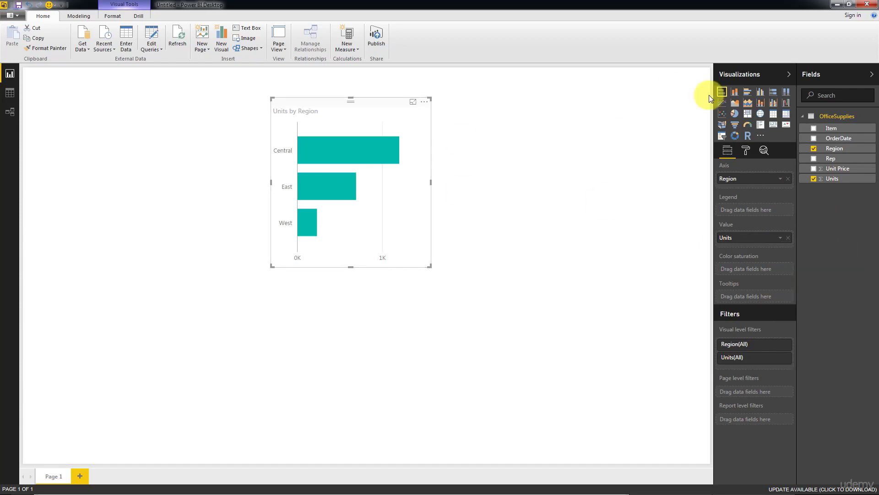
- Switch the visual to a column chart, then to an area chart
left_click(734, 92)
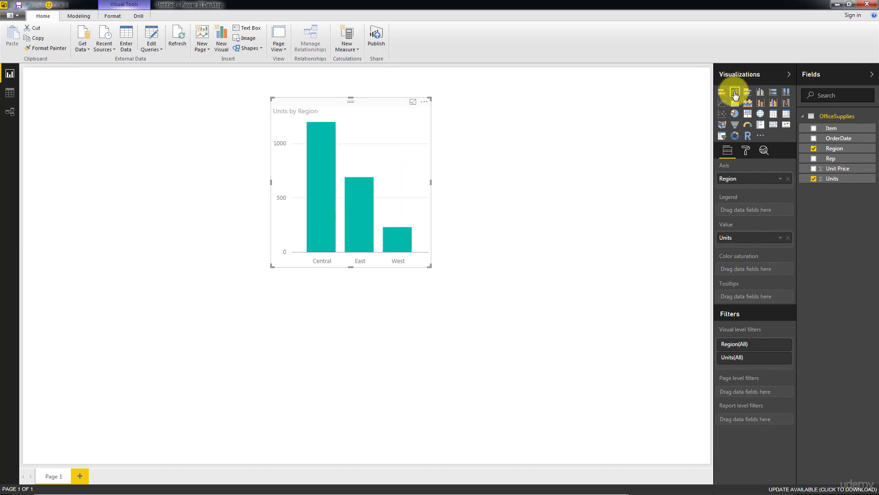
left_click(748, 102)
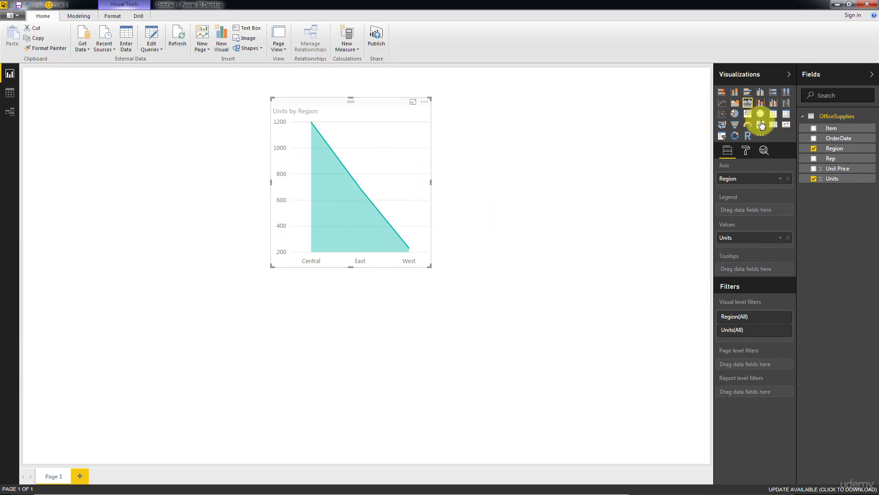
- Make the visual a pie chart, enlarge it, shift it left and clear the West highlight
left_click(737, 115)
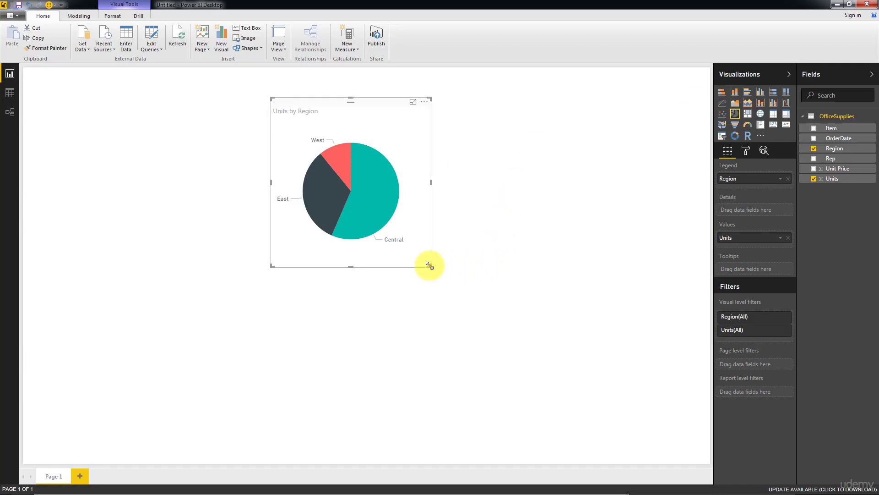
left_click_drag(429, 265, 567, 364)
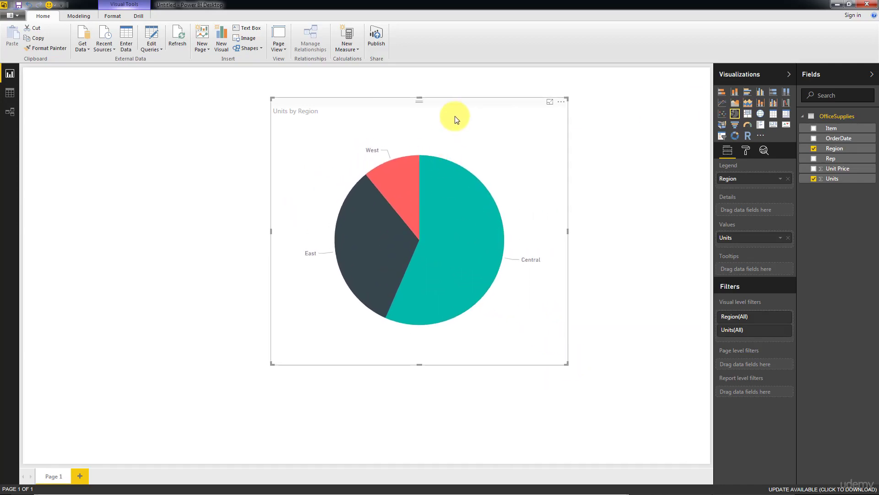
left_click_drag(455, 116, 419, 108)
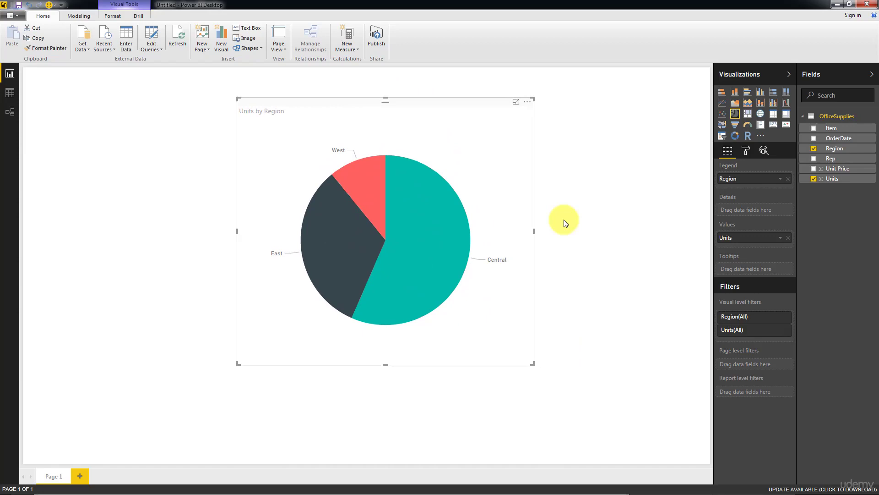
mouse_move(367, 203)
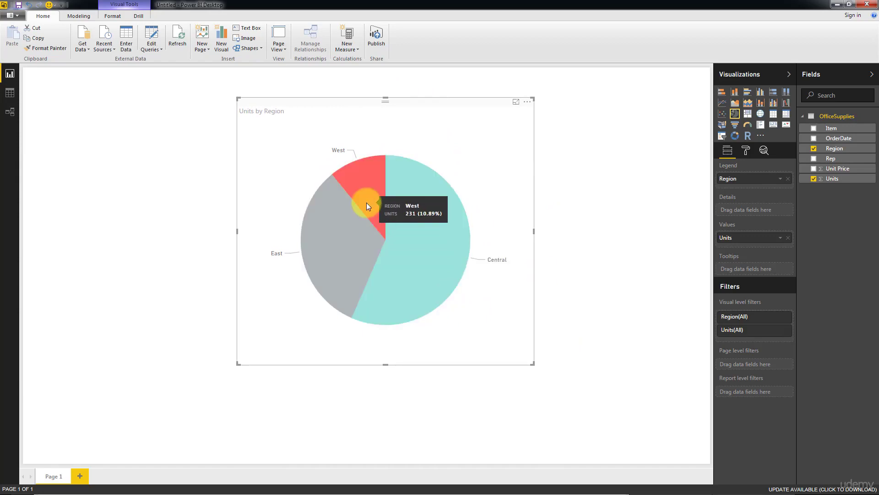
left_click(519, 271)
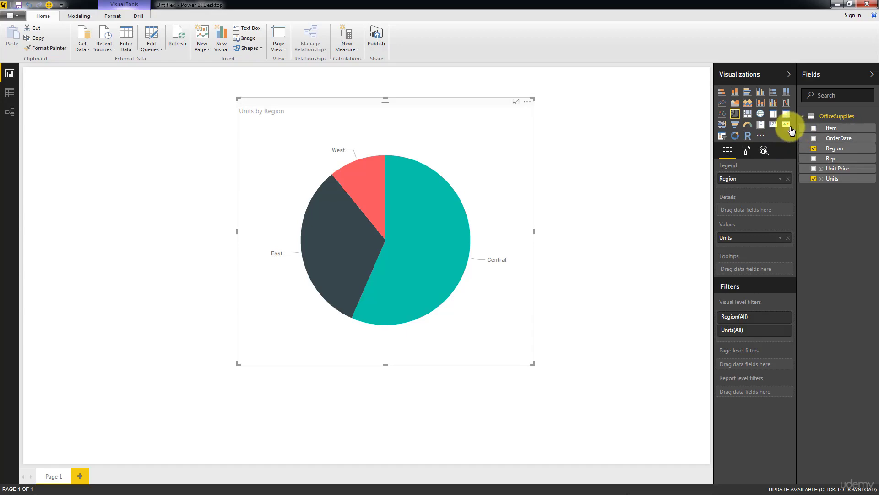
- Switch the Units by Region pie to a donut, then a treemap, and finally a waterfall chart
left_click(733, 137)
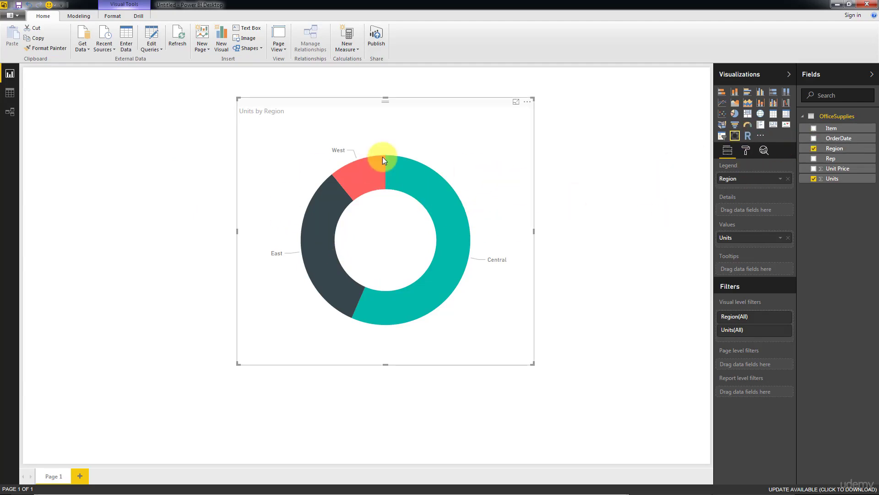
mouse_move(409, 188)
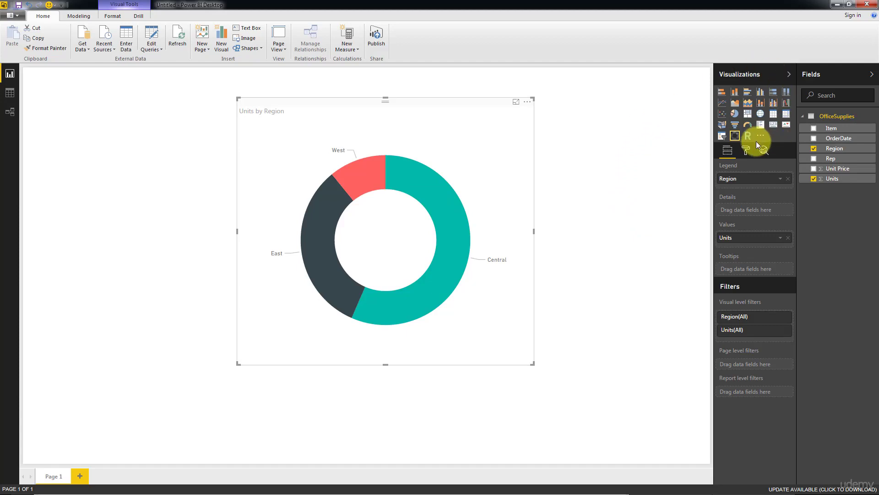
left_click(748, 115)
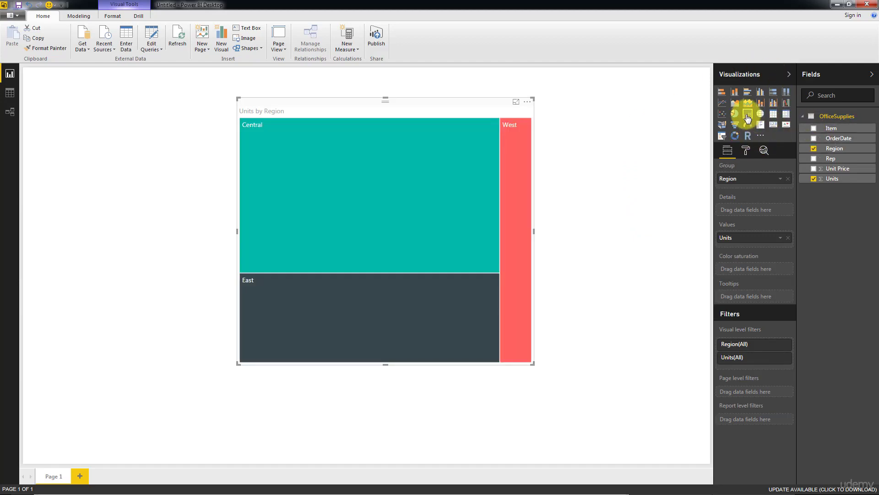
left_click(787, 105)
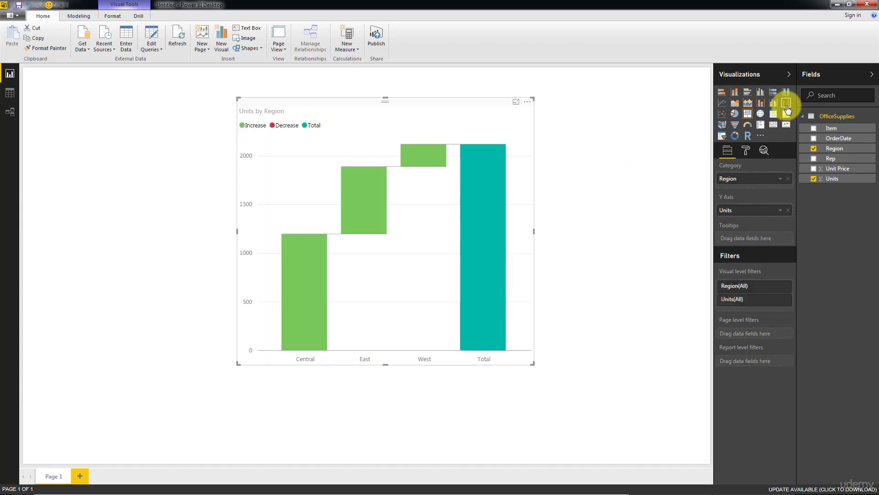